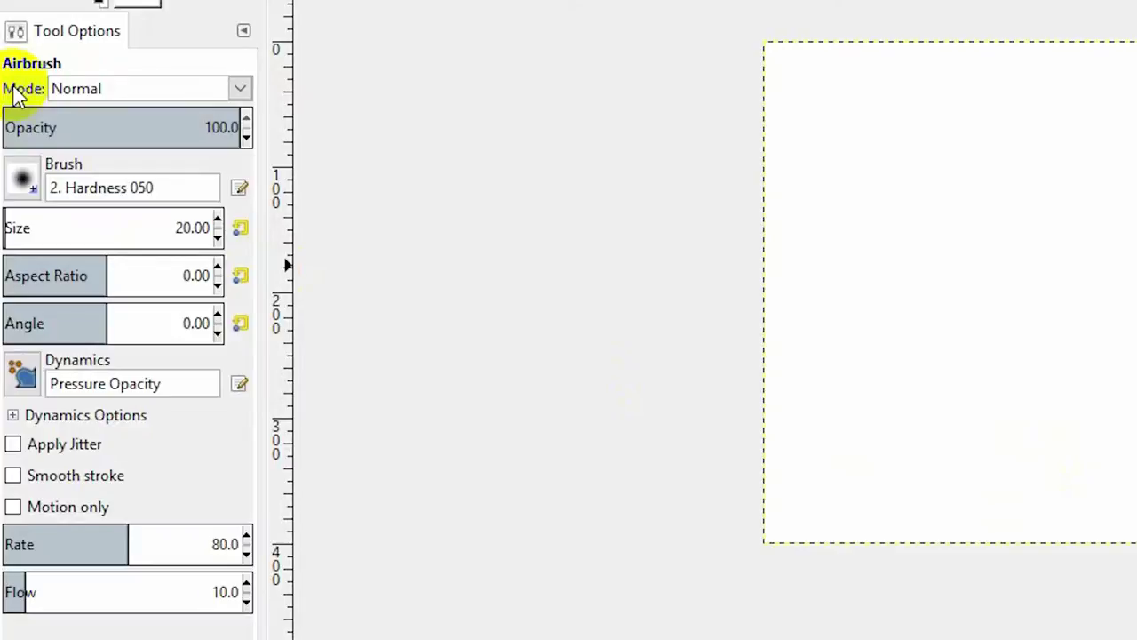
Examine the Airbrush's blend modes and brush presets, keeping Normal mode and the Hardness 050 brush
left_click(241, 88)
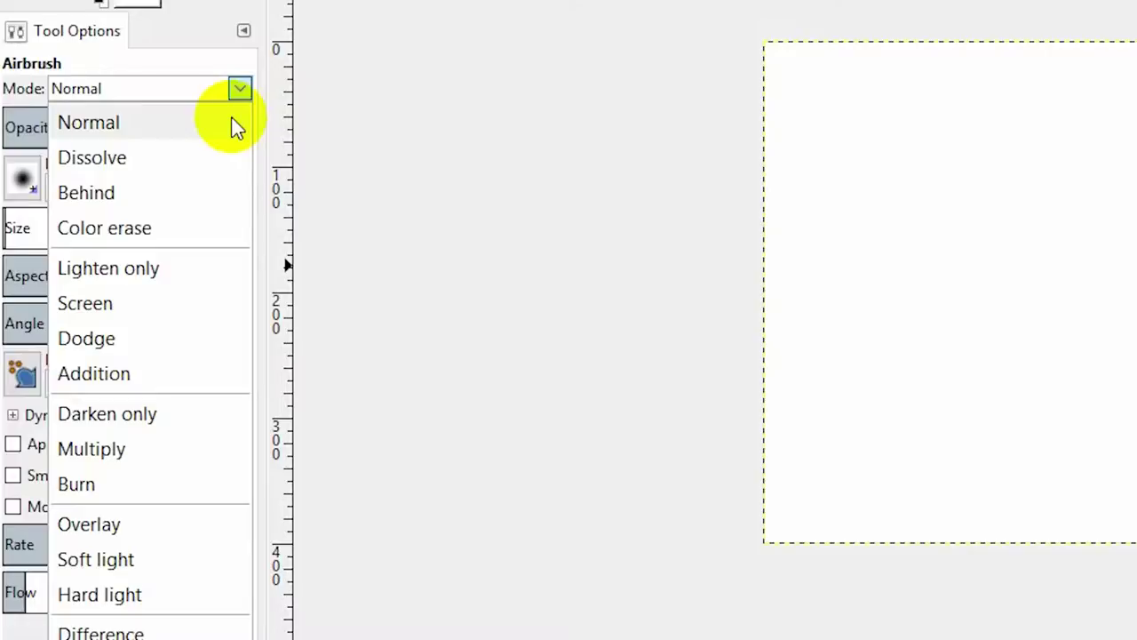
left_click(236, 127)
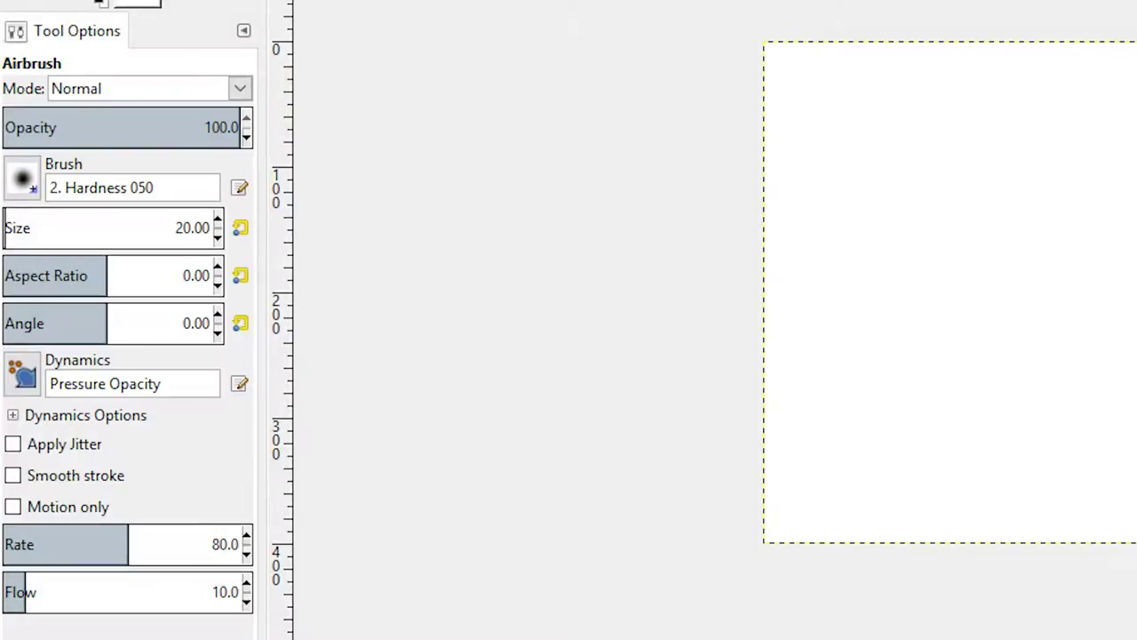
left_click(23, 183)
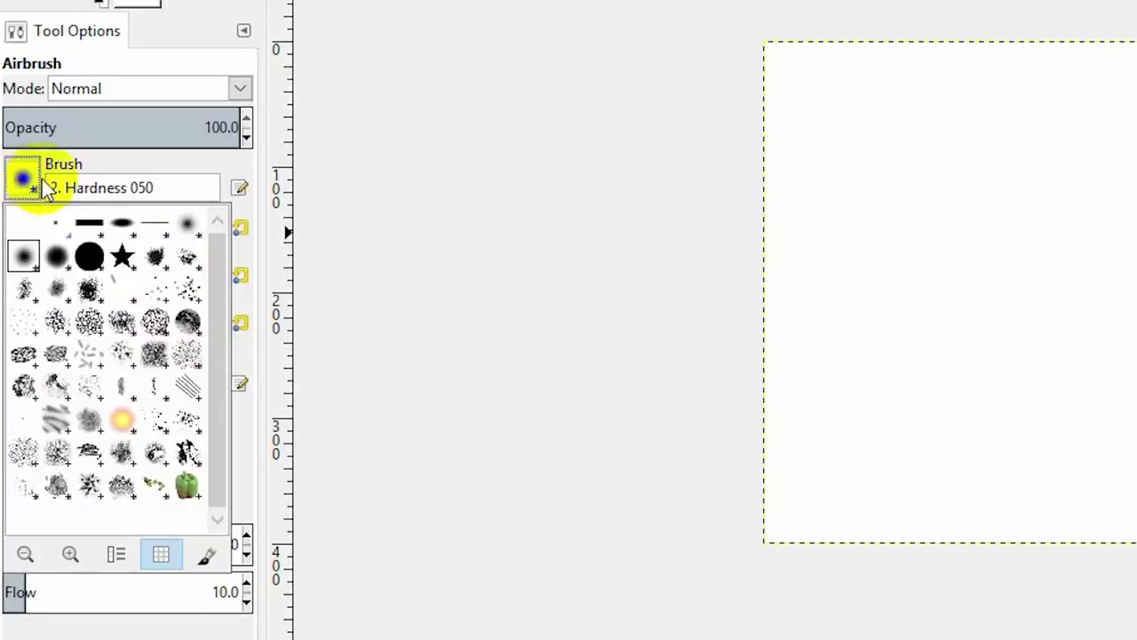
left_click(320, 195)
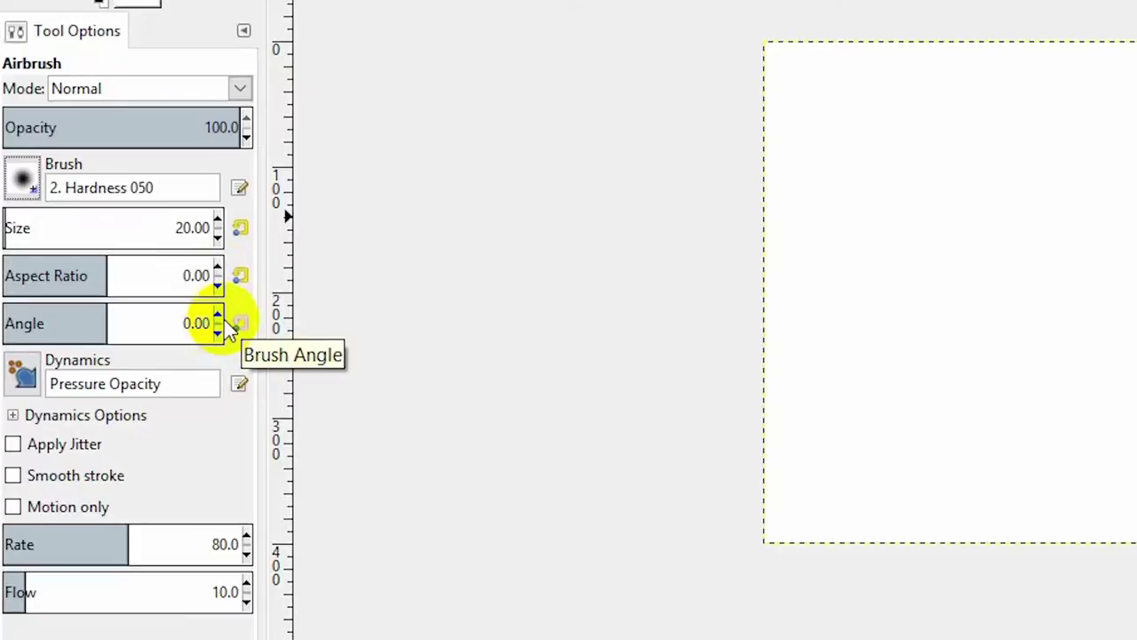
left_click(232, 325)
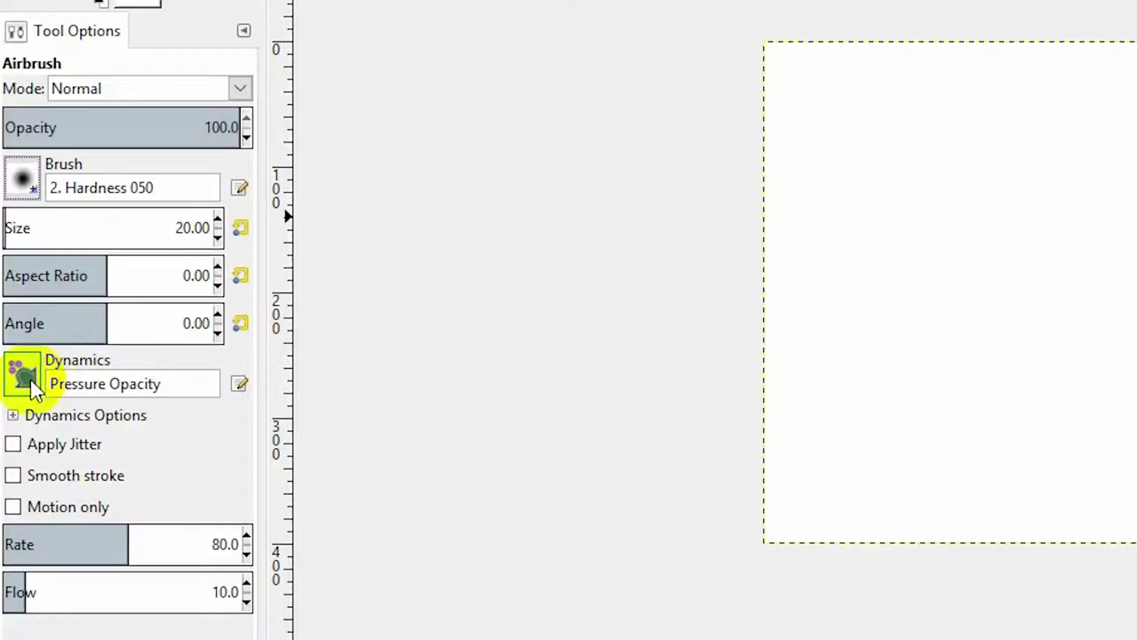
Look at the list of dynamics presets offered for the Airbrush
left_click(23, 375)
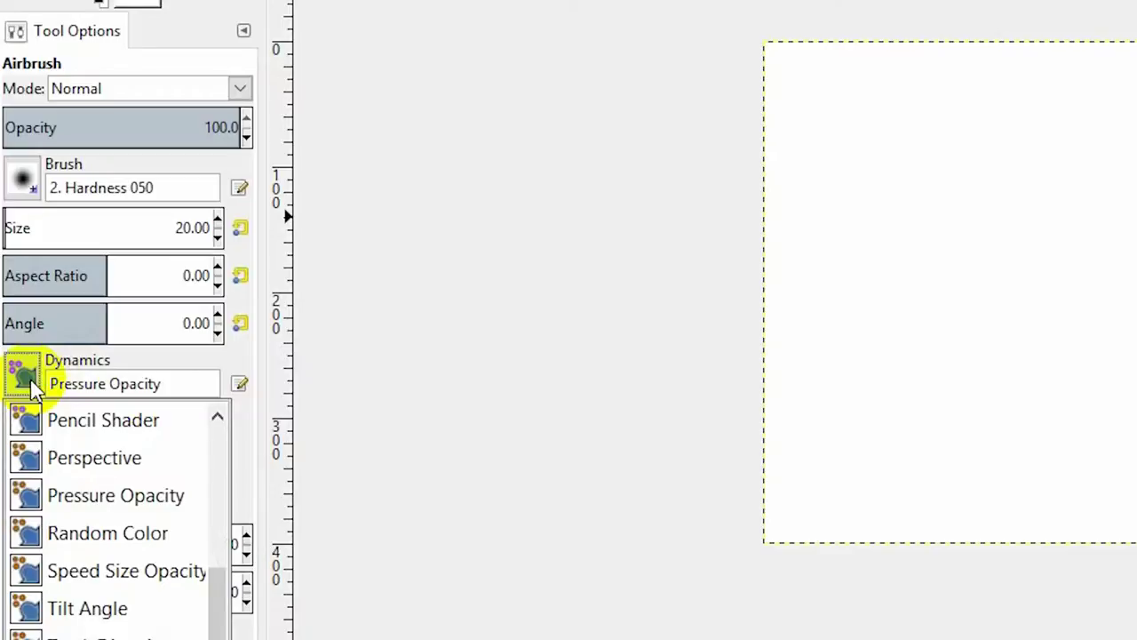
left_click(33, 384)
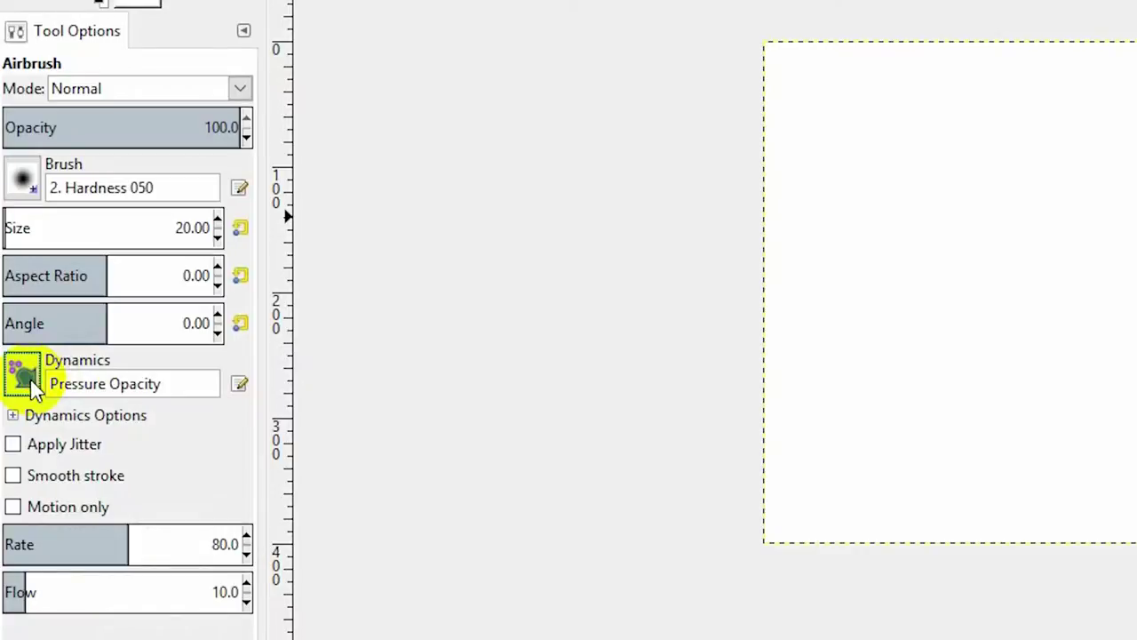
left_click(33, 384)
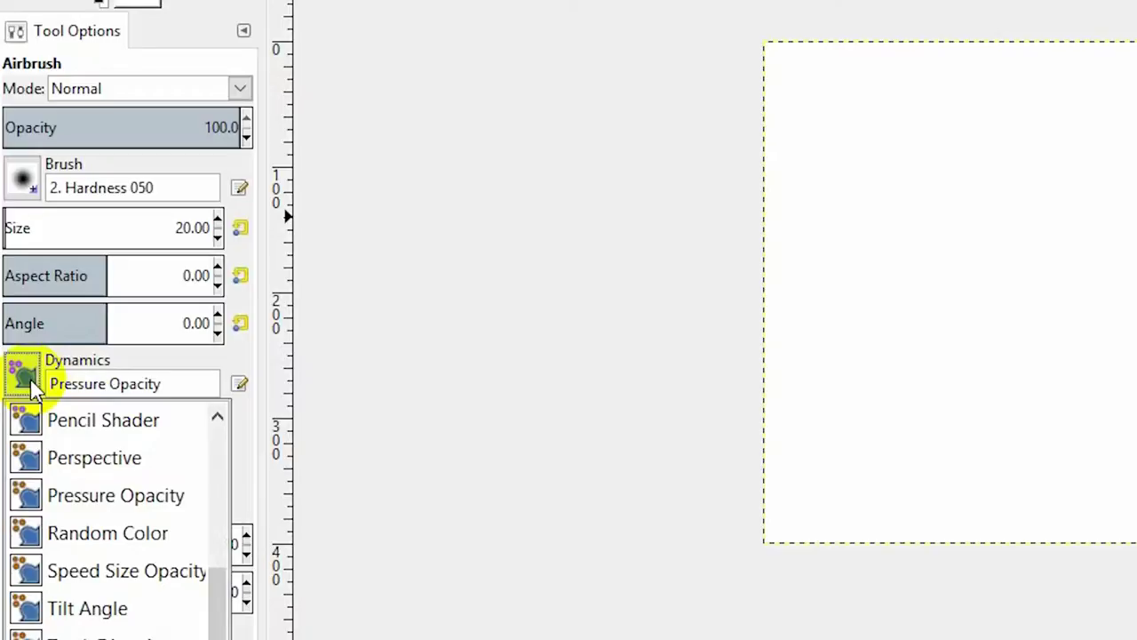
left_click(33, 384)
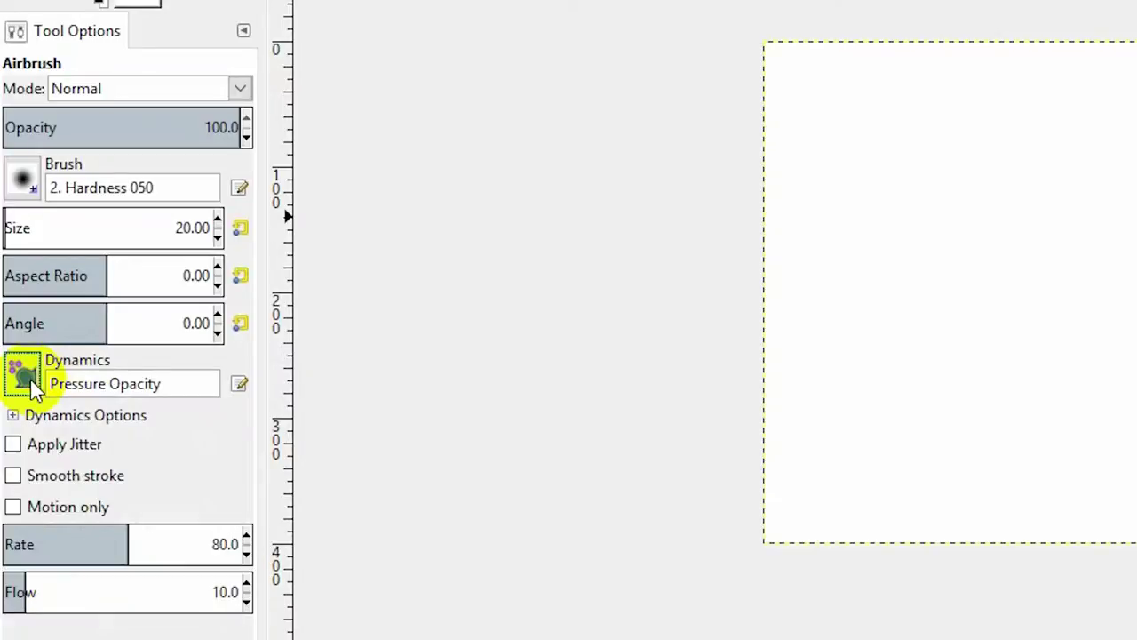
left_click(33, 384)
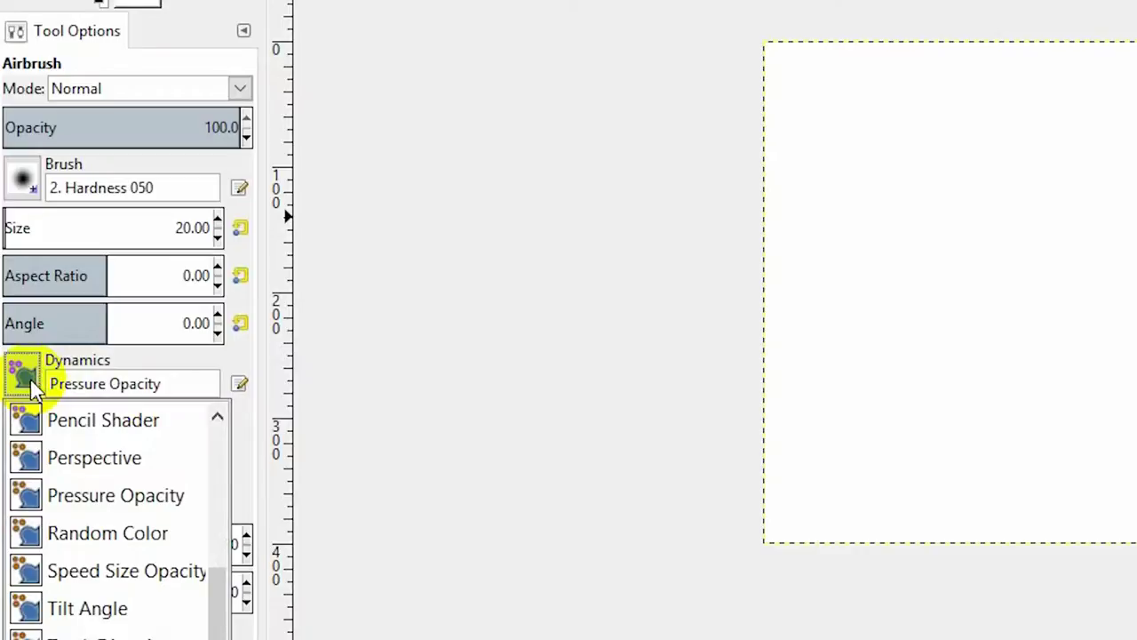
left_click(33, 383)
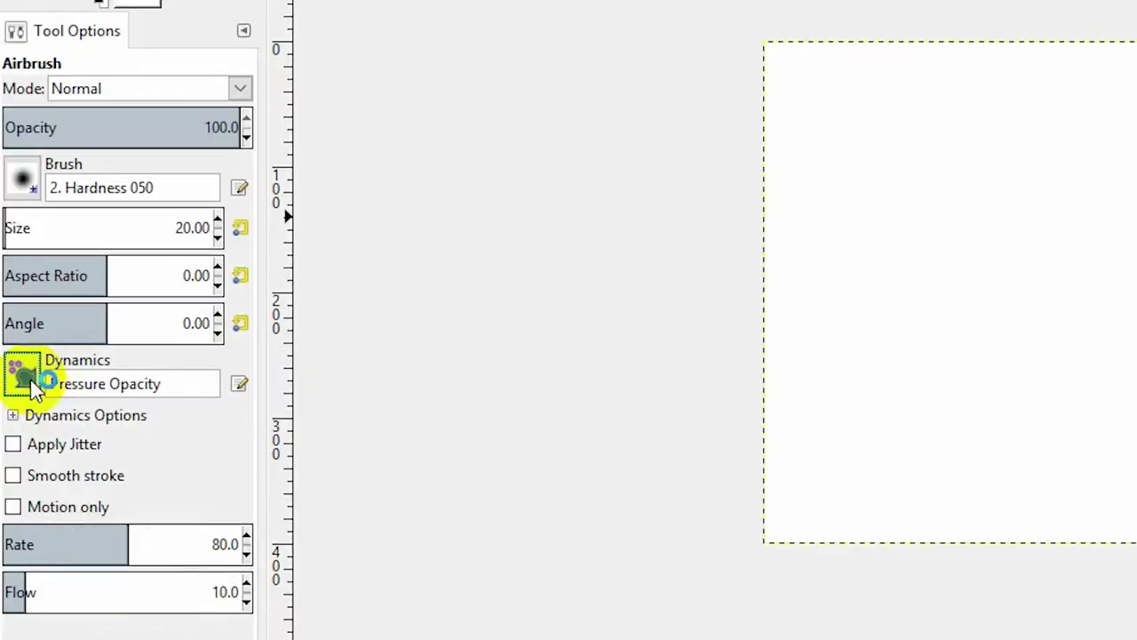
Switch to the Paintbrush and look through its dynamics presets
key("p")
left_click(33, 384)
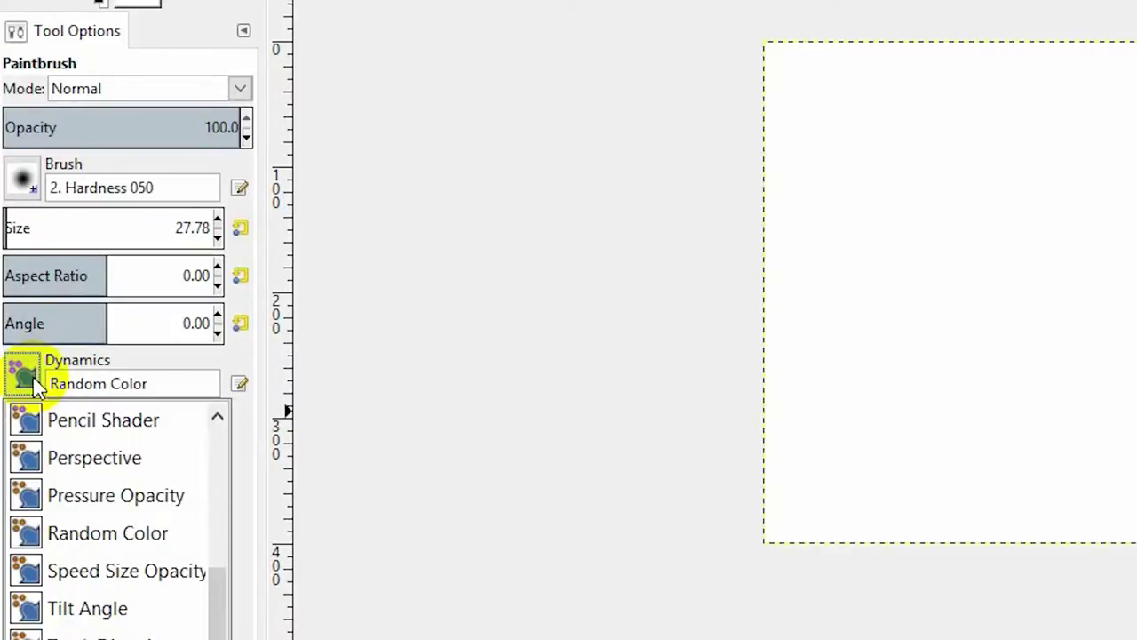
scroll(67, 439, "up", 5)
scroll(76, 444, "up", 2)
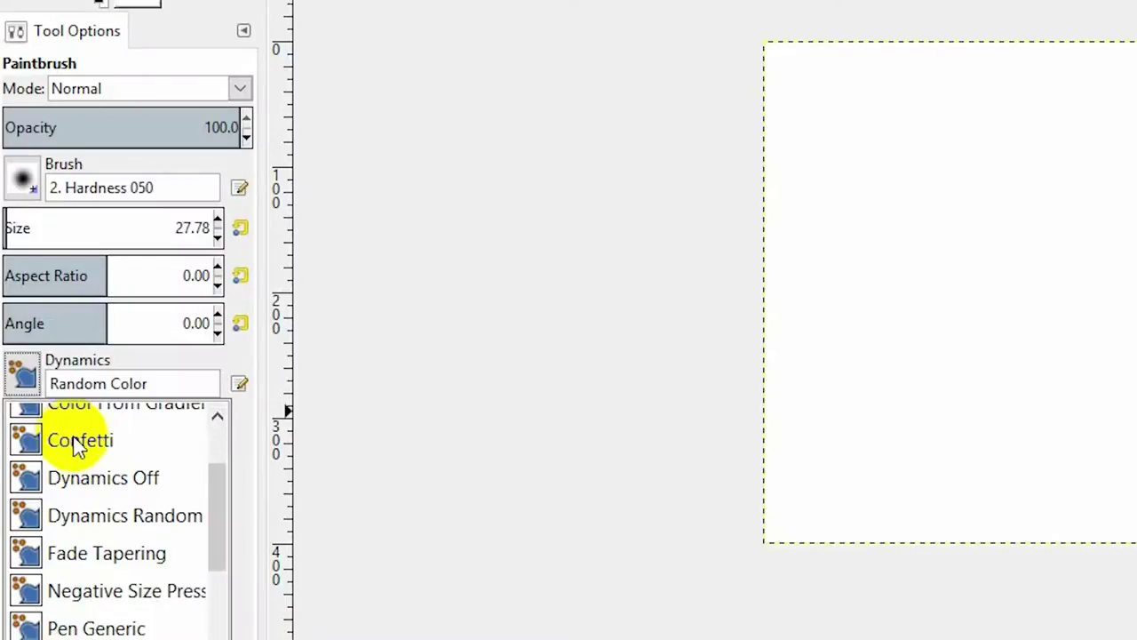
scroll(76, 444, "down", 3)
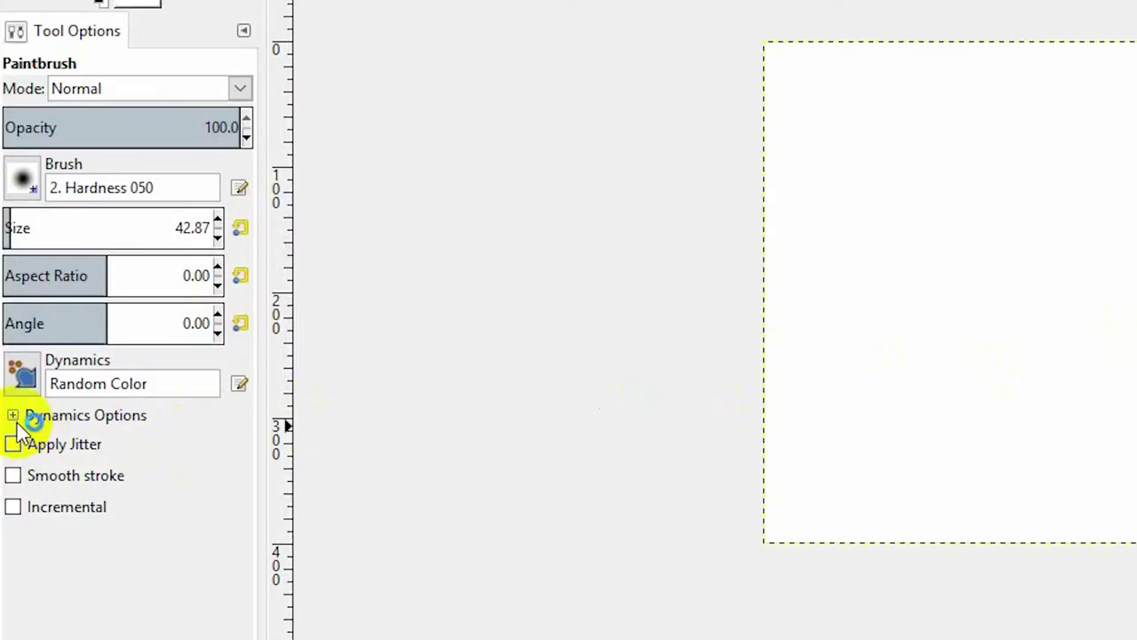
Expand the Paintbrush's dynamics options and examine the fade and color gradient settings
left_click(13, 416)
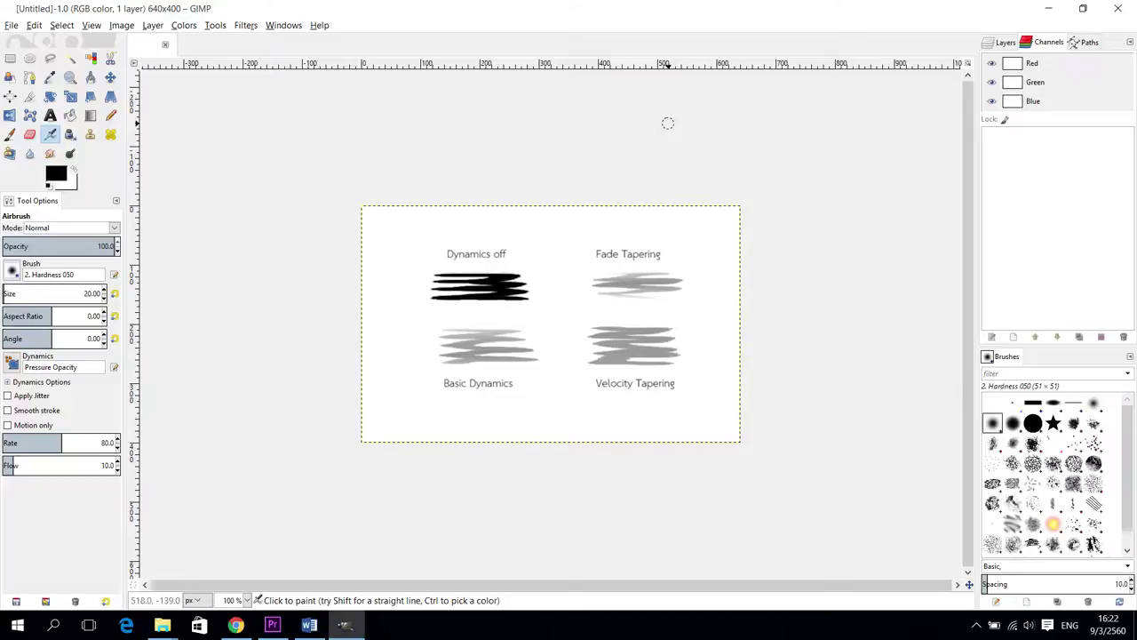
key("Delete")
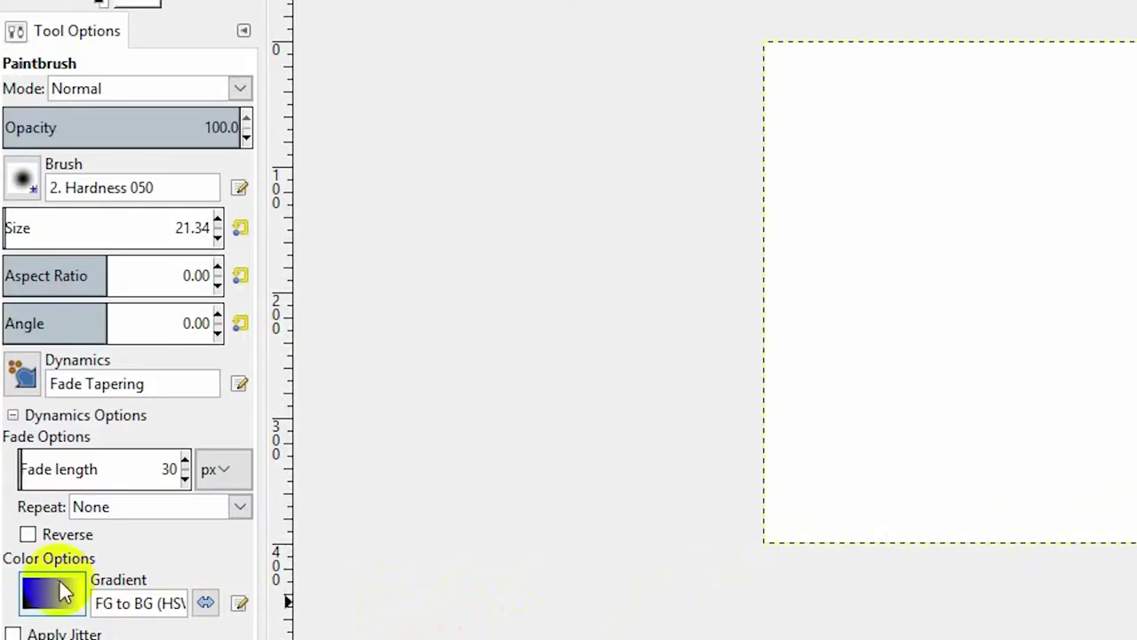
left_click(55, 582)
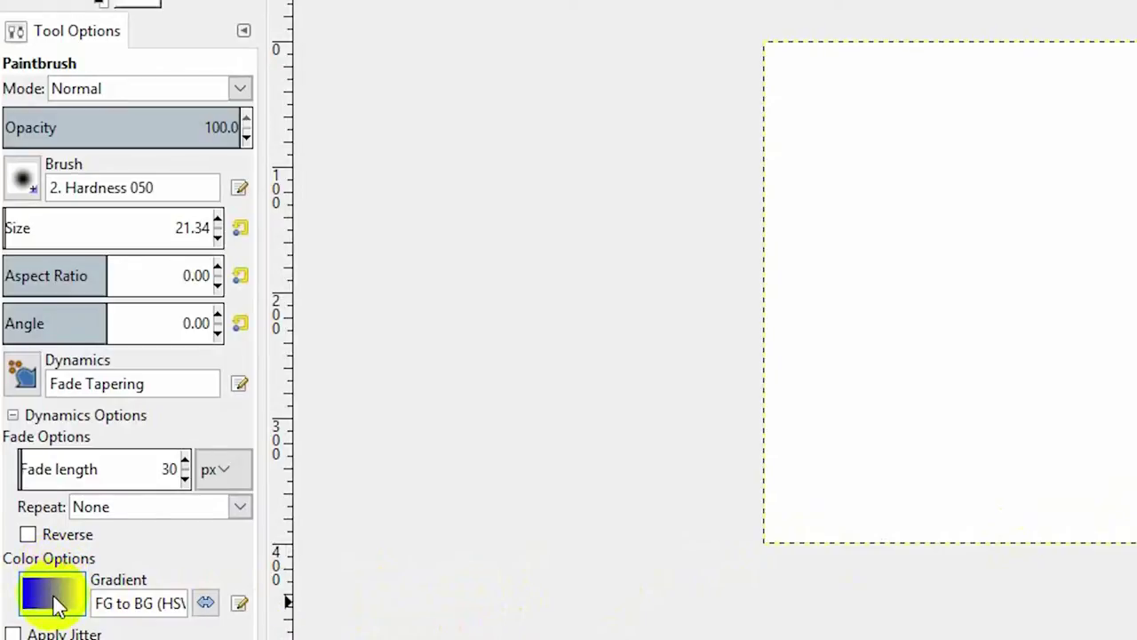
left_click(55, 599)
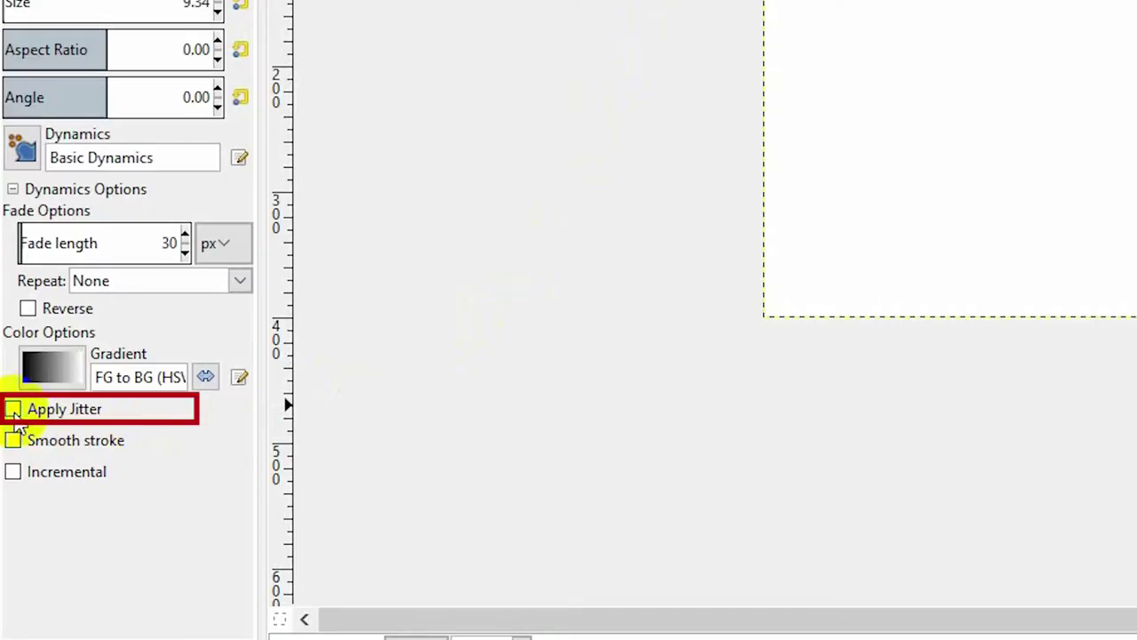
Try the Paintbrush's Apply Jitter option and turn on Smooth stroke
left_click(13, 410)
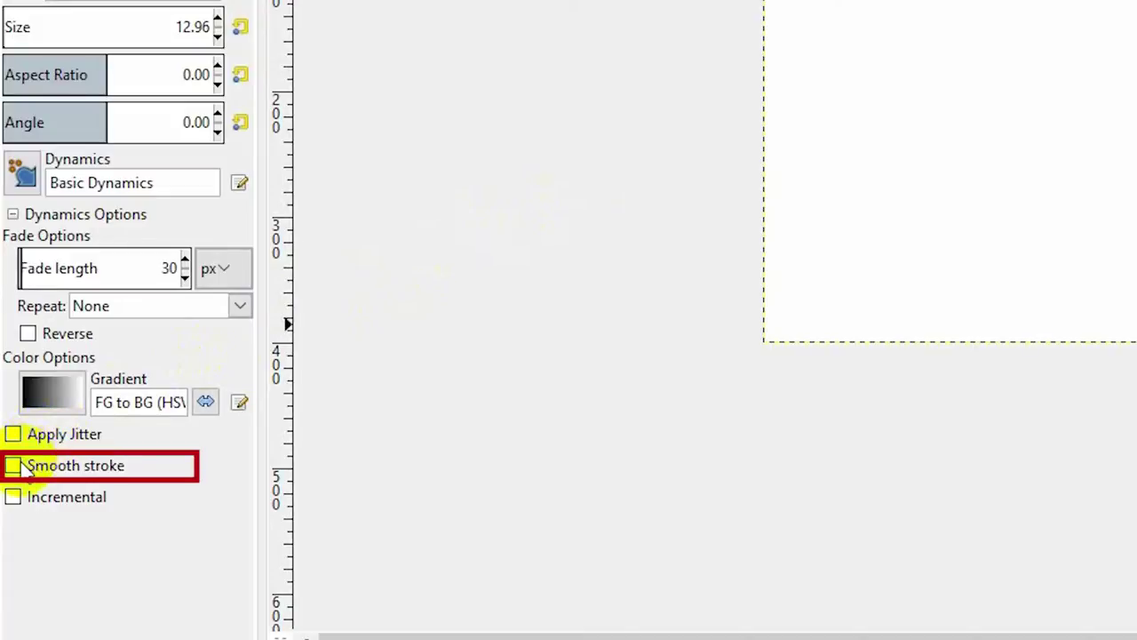
left_click(26, 468)
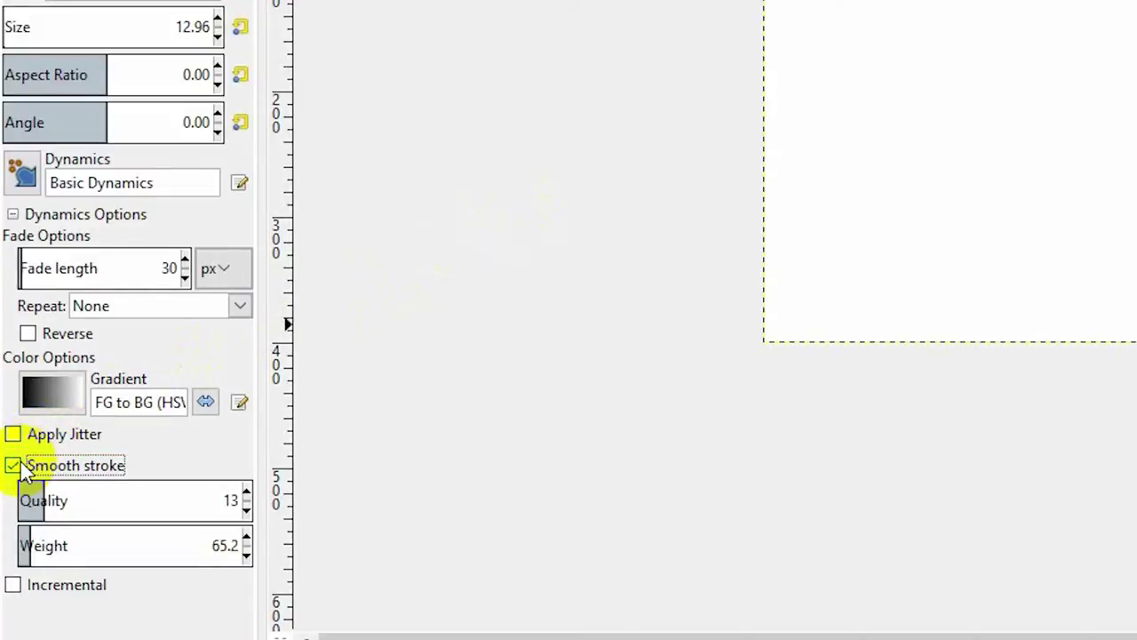
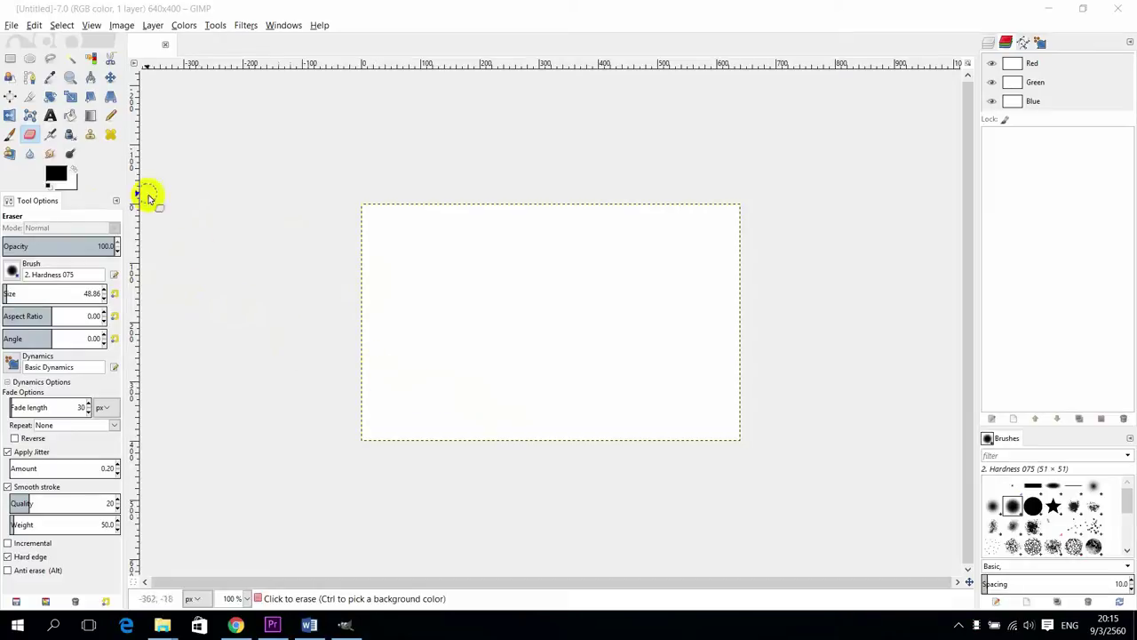
Paint three horizontal black strokes, one below the other, using the Pencil, the Paintbrush and the Airbrush in that order
left_click(111, 116)
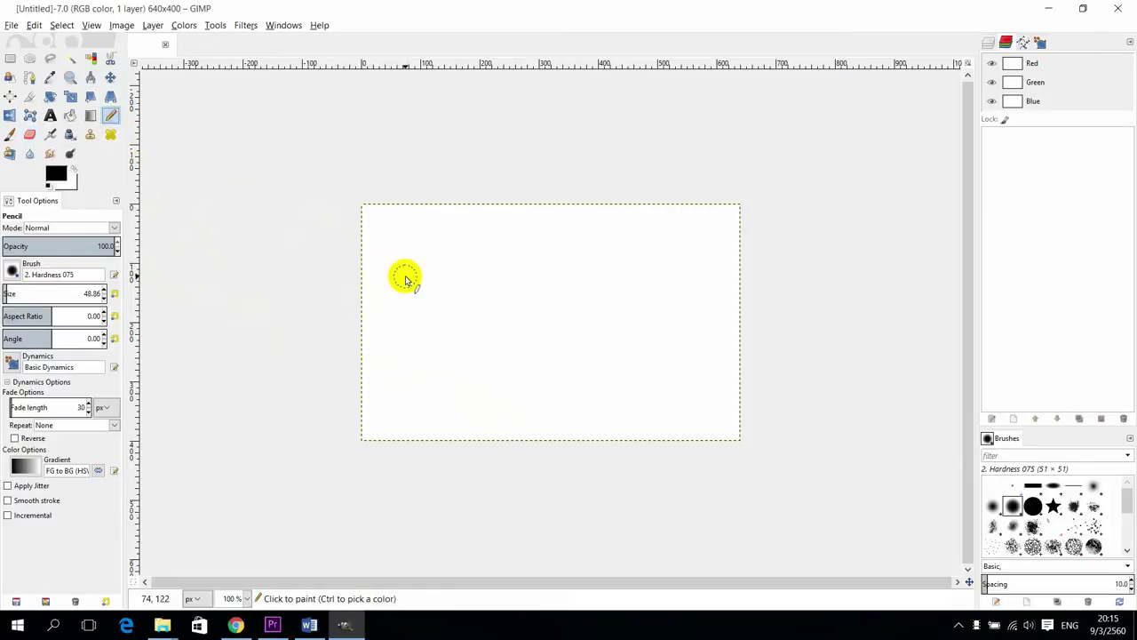
left_click_drag(406, 277, 562, 280)
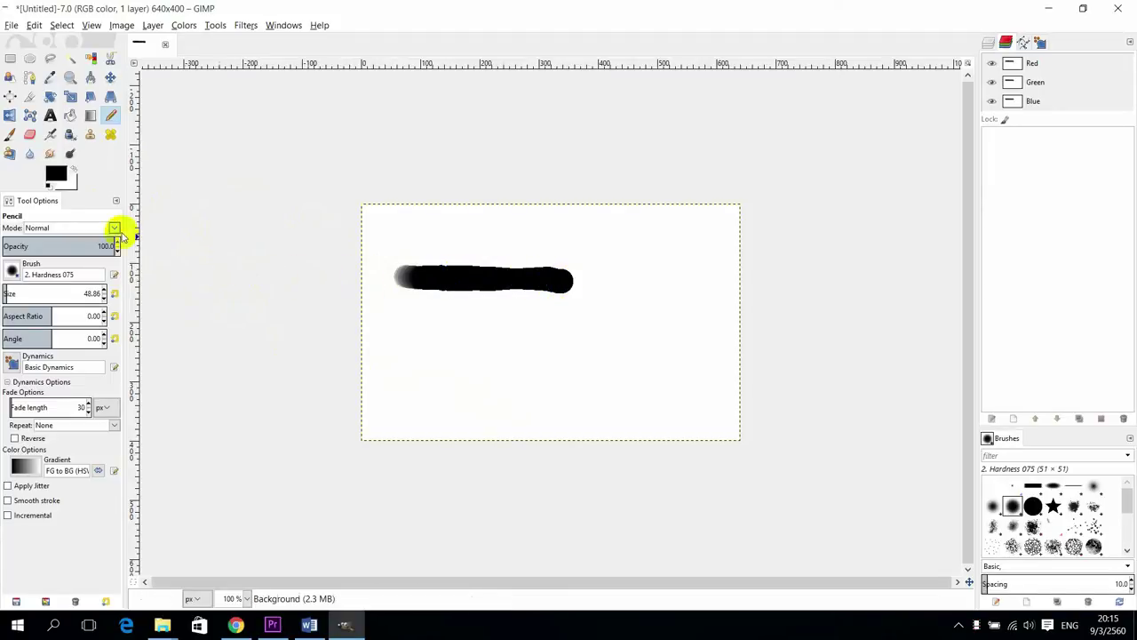
left_click(10, 134)
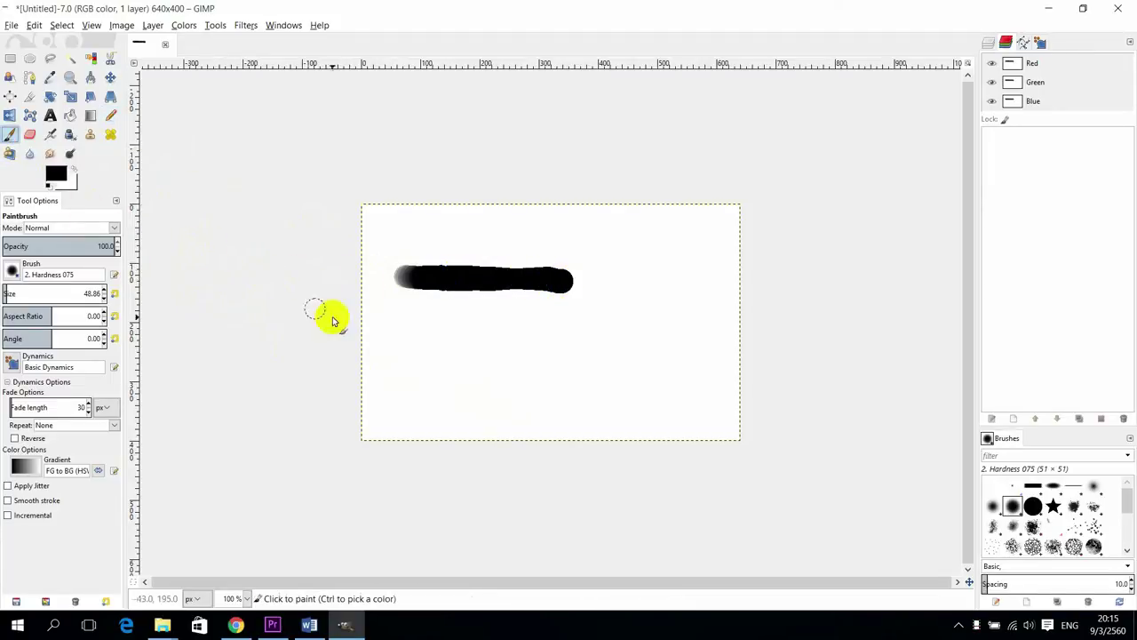
mouse_move(400, 331)
left_mouse_down()
mouse_move(588, 334)
mouse_move(534, 327)
left_mouse_up()
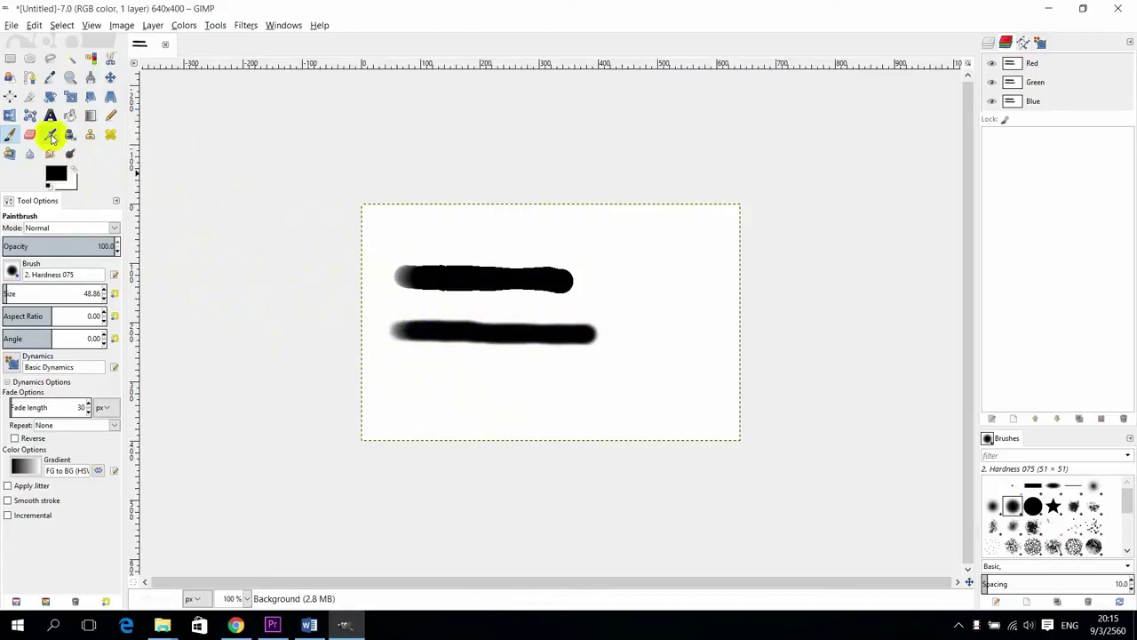
left_click(50, 135)
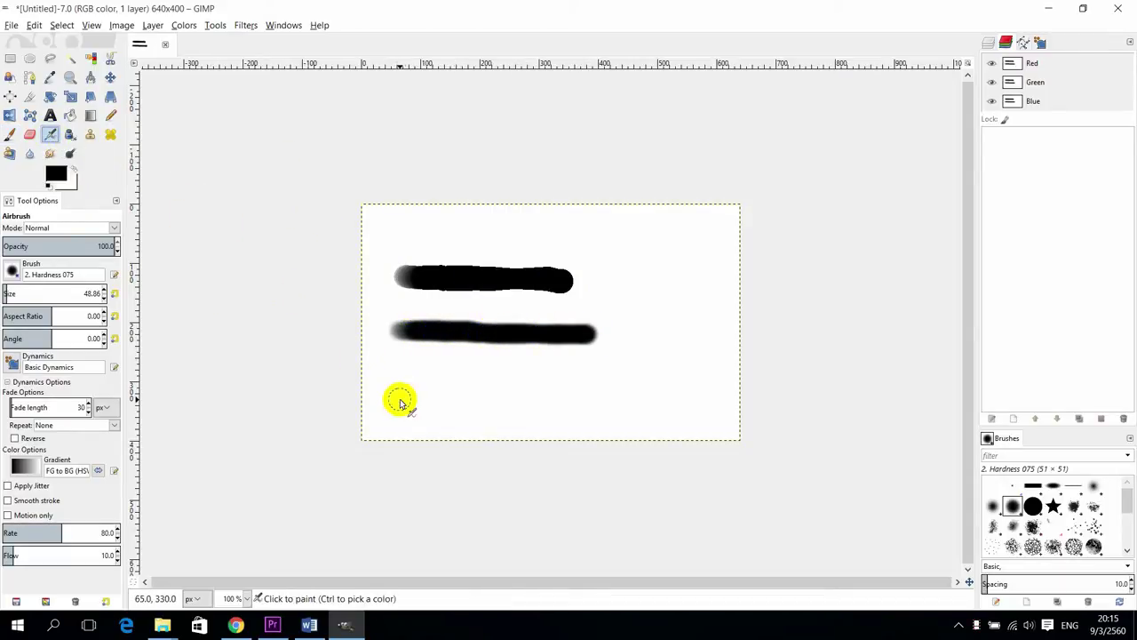
left_click_drag(399, 398, 588, 393)
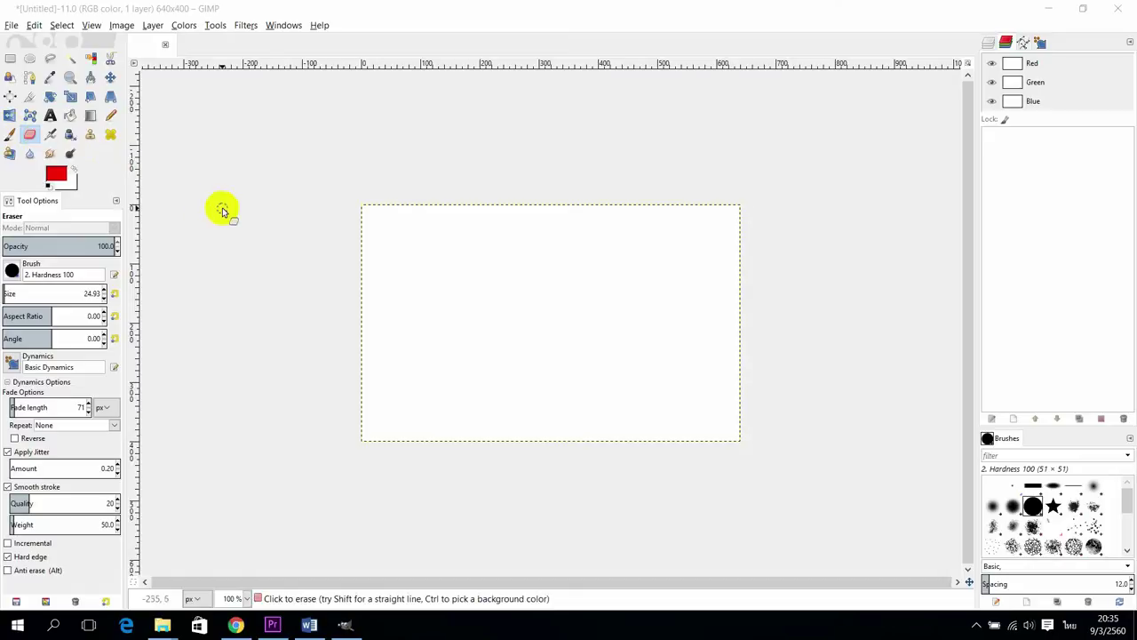
Paint a wavy red Paintbrush stroke about 190 px wide in the canvas's upper left area
left_click(10, 134)
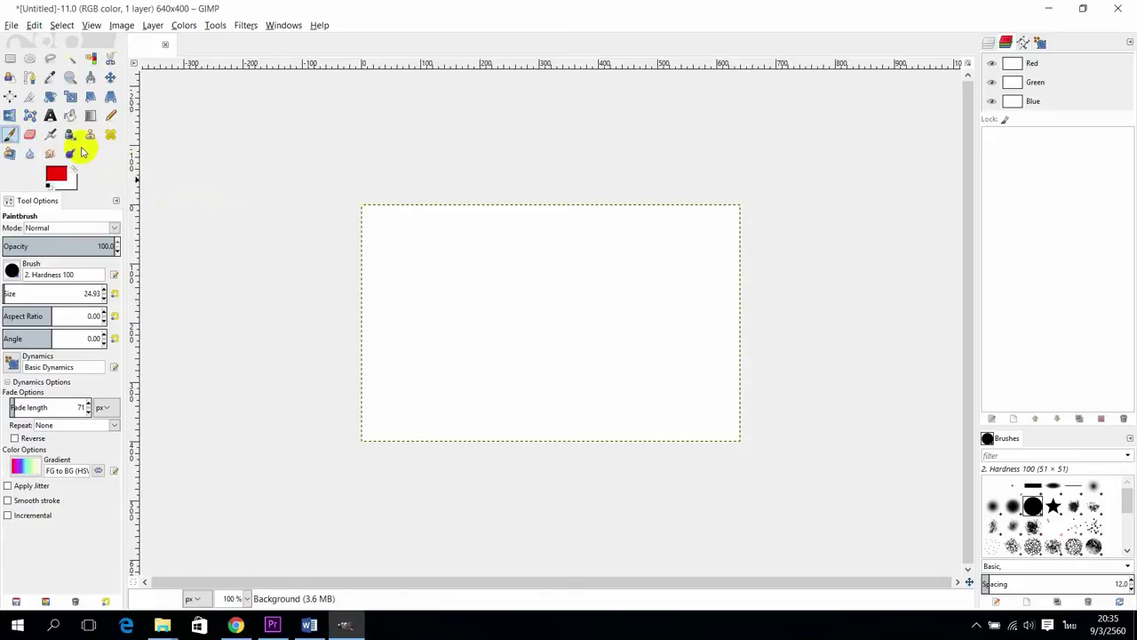
left_click(390, 267)
mouse_move(390, 267)
left_mouse_down()
mouse_move(414, 243)
mouse_move(441, 252)
mouse_move(454, 275)
mouse_move(496, 252)
left_mouse_up()
Reset the colors to the default black and white, and paint a straight horizontal line about 180 px long with a vertical line down from its right end
key("d")
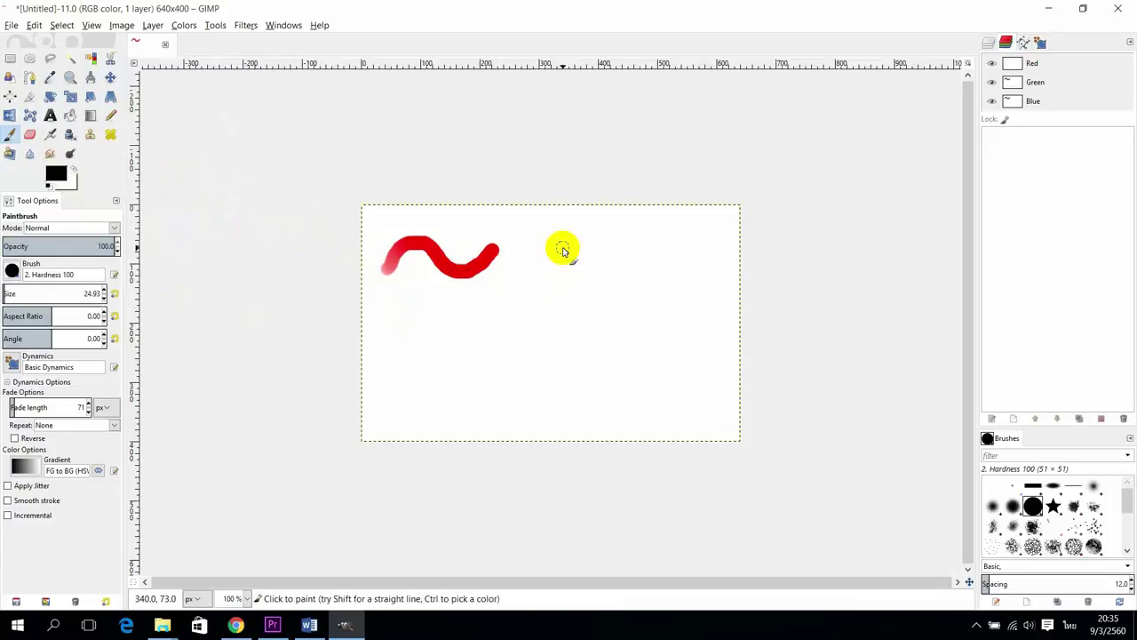
left_click(562, 249)
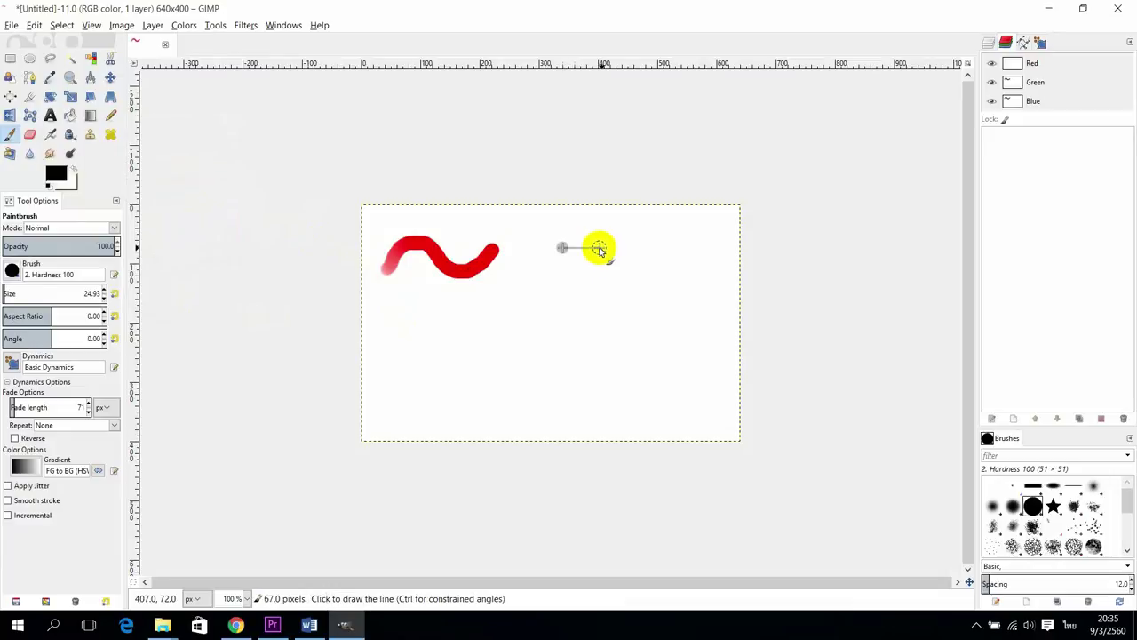
left_click(670, 250, "shift")
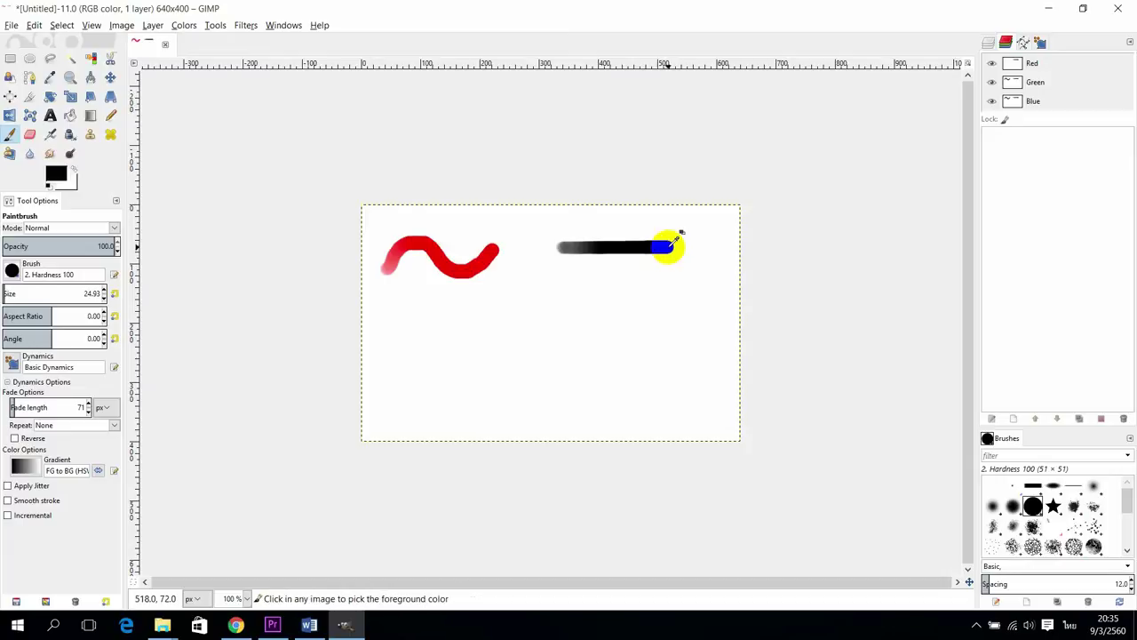
left_click(669, 306, "shift")
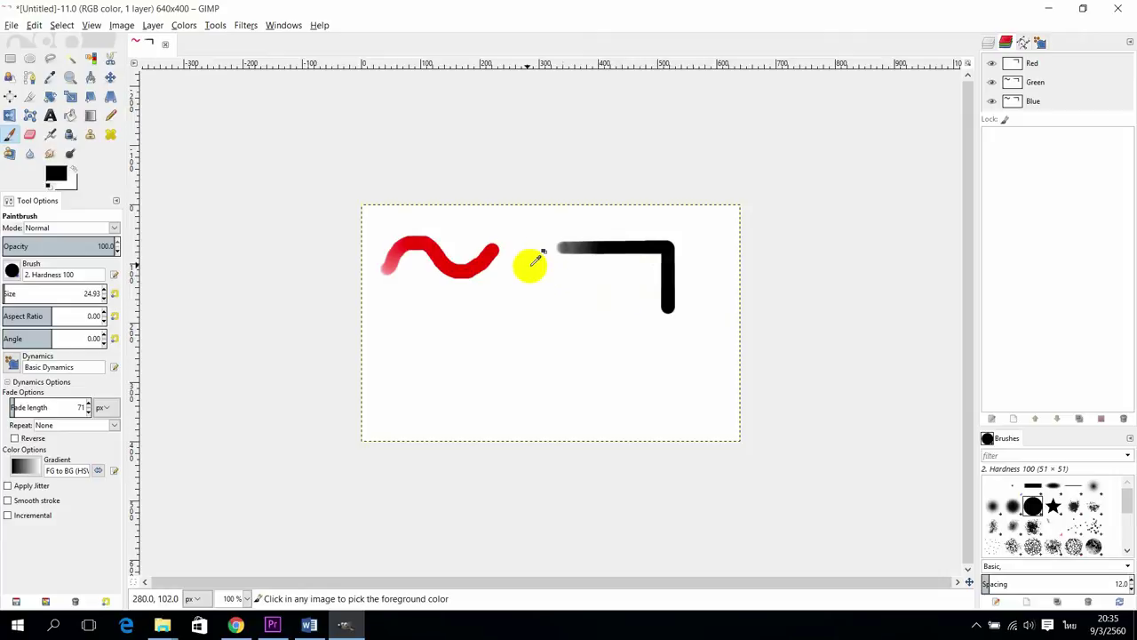
Pick the wavy stroke's red as the foreground color and paint a straight segment from the vertical black line's lower end
left_click(496, 253, "ctrl")
left_click(664, 309)
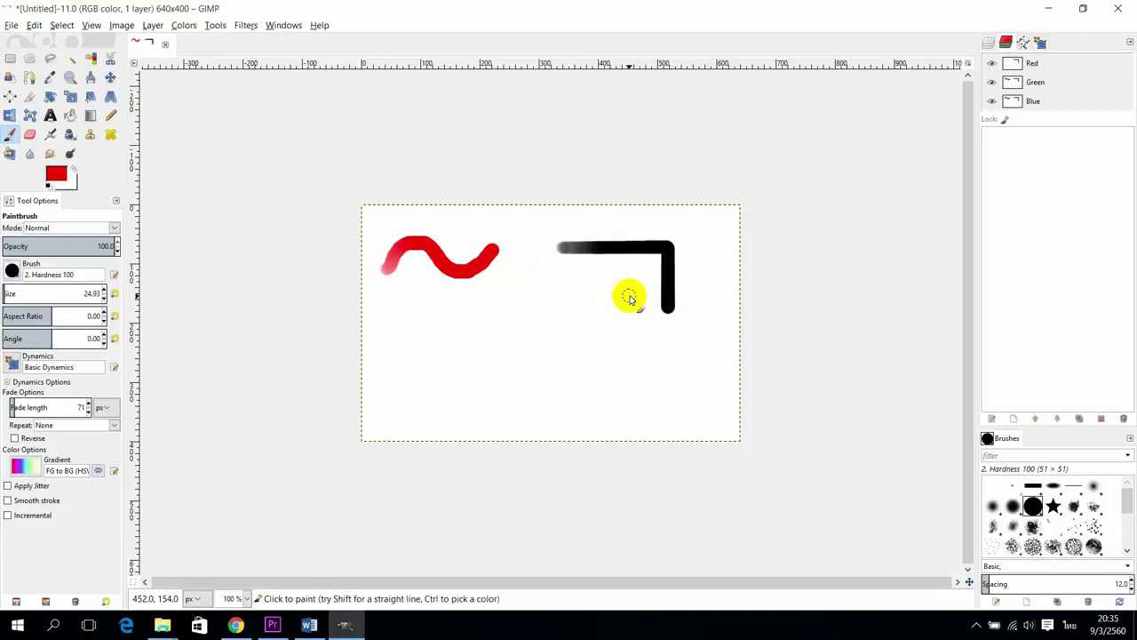
left_click(619, 294, "shift")
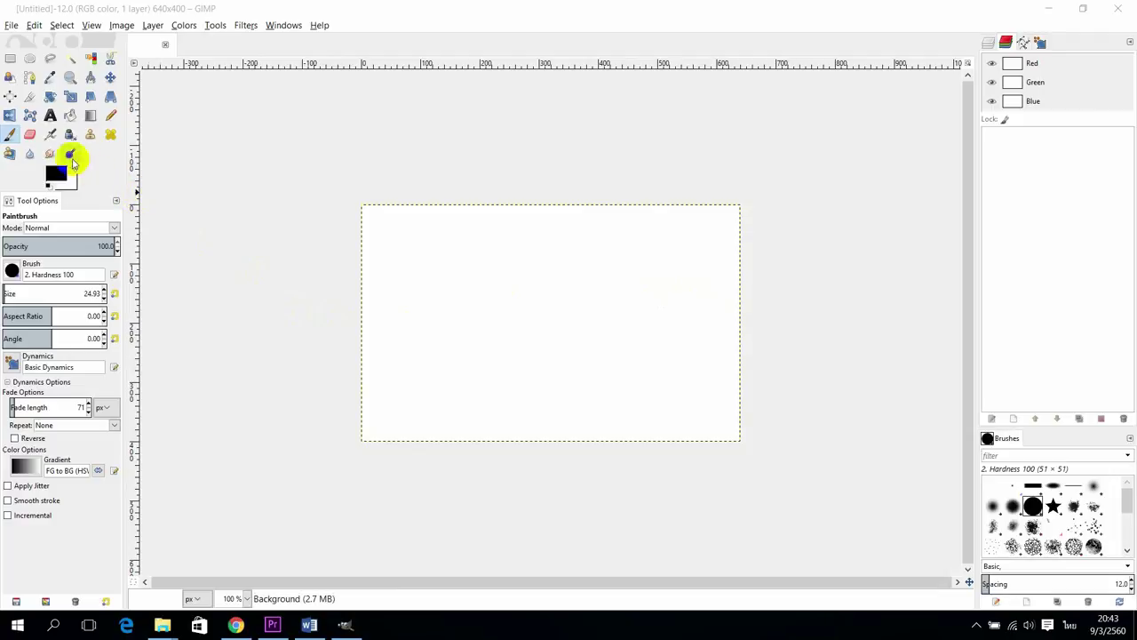
Switch to the Airbrush on the blank canvas
left_click(50, 134)
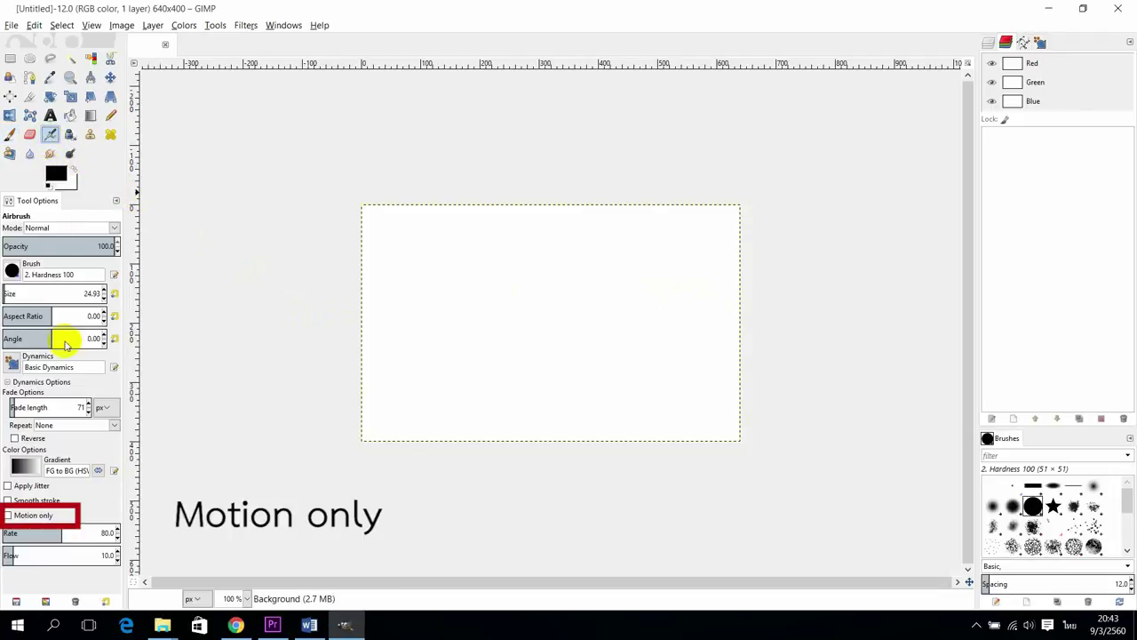